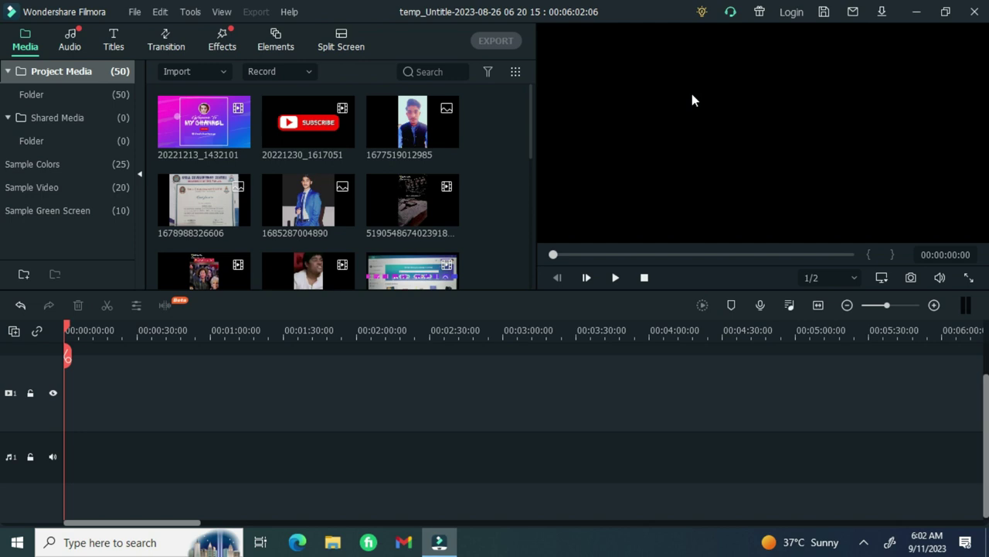
Add the "My short" clip from the project media to the start of the video track and play it
left_click(530, 178)
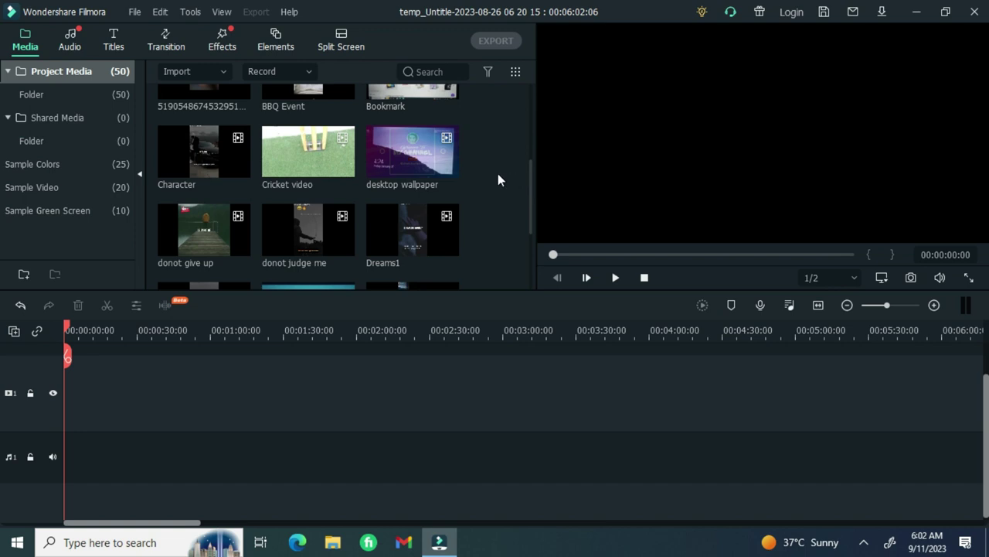
mouse_move(341, 170)
mouse_move(449, 244)
left_click(529, 267)
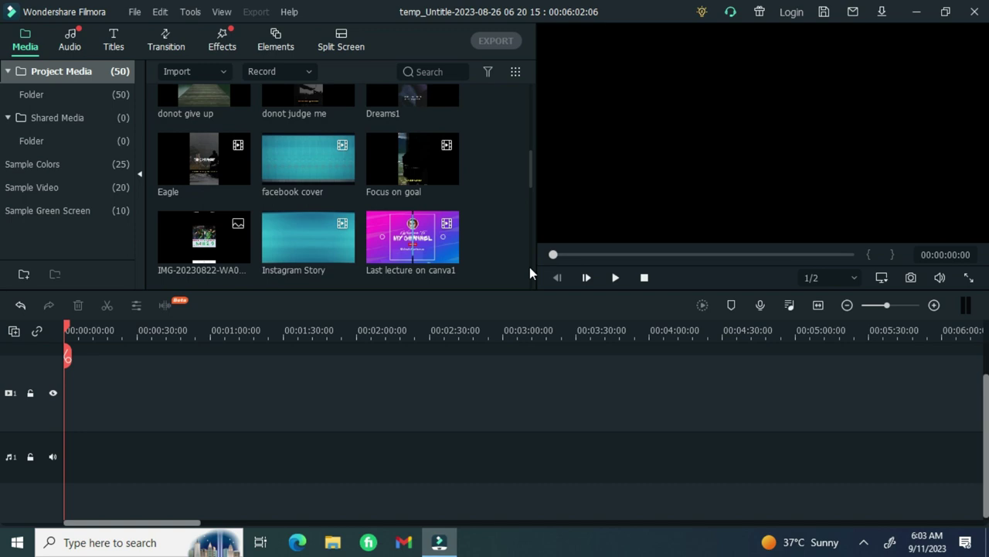
left_click(530, 267)
left_click(529, 266)
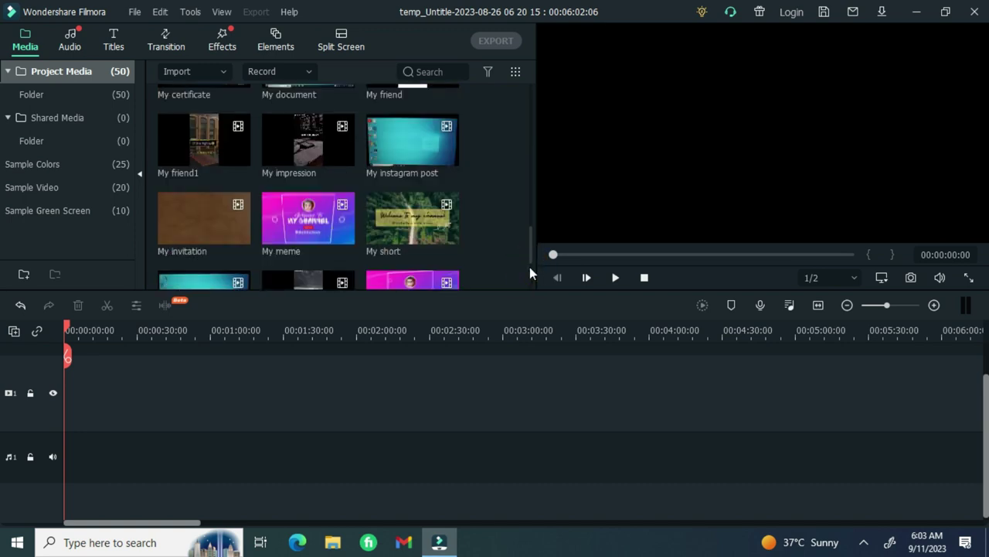
left_click(446, 232)
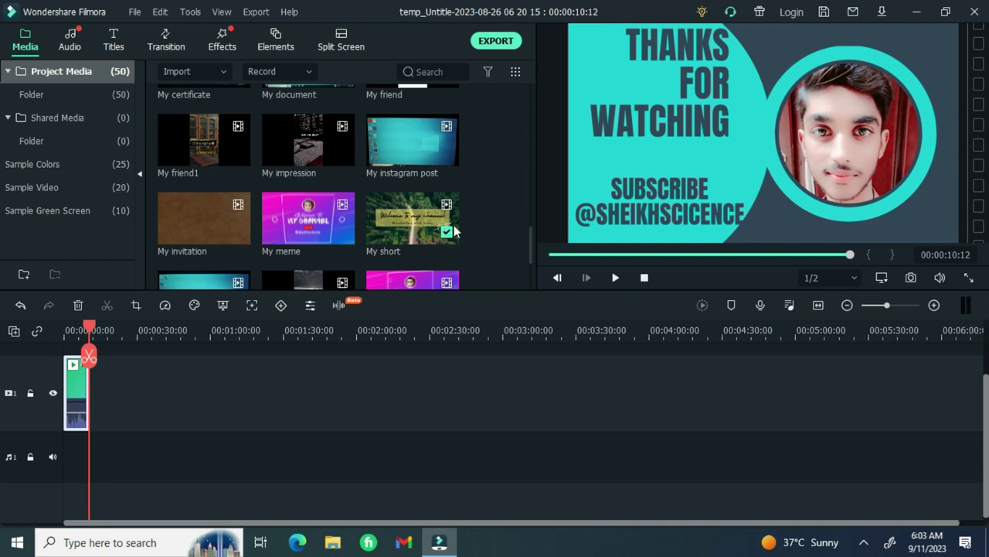
left_click(616, 278)
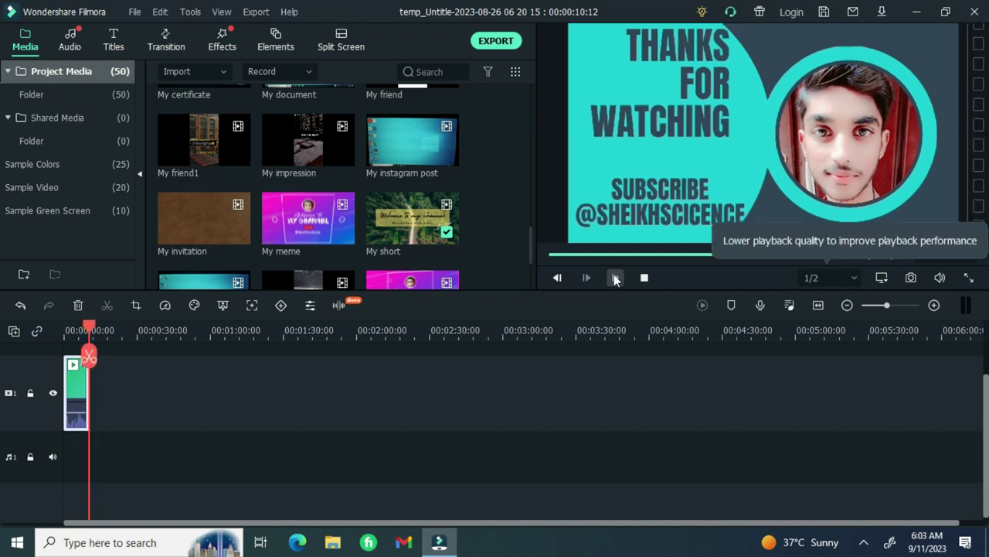
Open the export options for the project and clear the default output file name
left_click(497, 42)
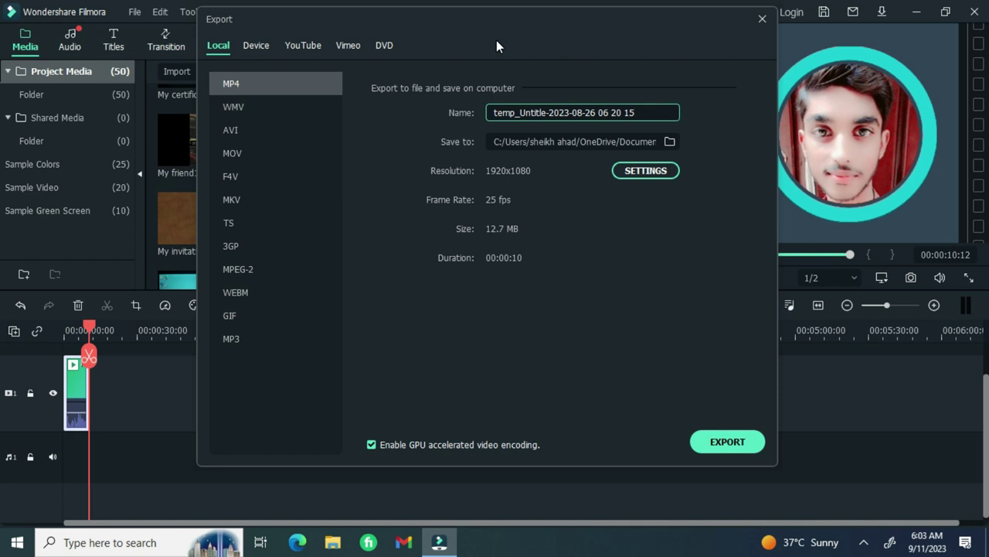
key("BackSpace")
key("BackSpace")
key("BackSpace")
key("BackSpace")
key("BackSpace")
key("BackSpace")
key("BackSpace")
key("BackSpace")
key("BackSpace")
key("BackSpace")
key("BackSpace")
key("BackSpace")
key("BackSpace")
key("BackSpace")
key("BackSpace")
key("BackSpace")
key("BackSpace")
key("BackSpace")
key("BackSpace")
key("BackSpace")
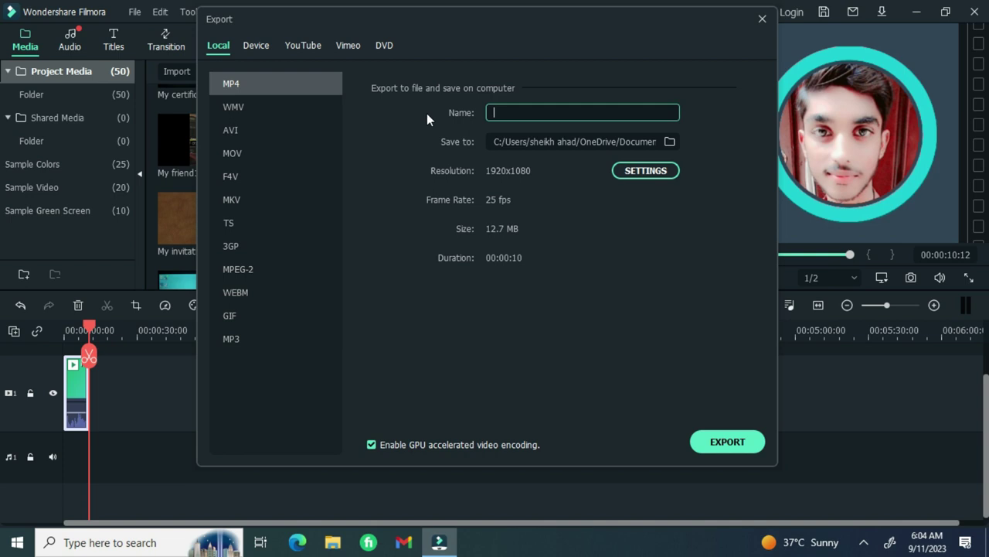
Open the MP4 export settings, try the Better and Good quality presets, and return to Best
left_click(640, 171)
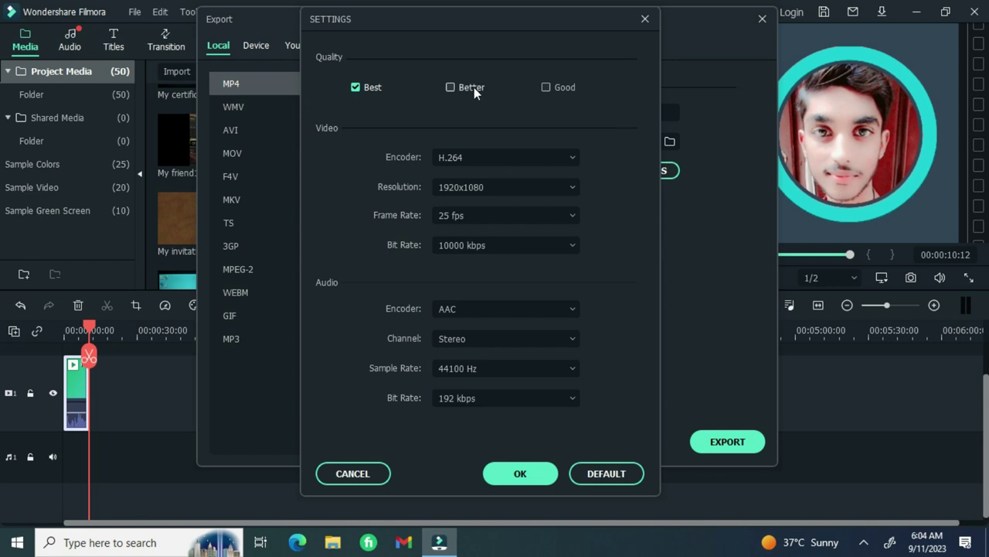
left_click(449, 86)
left_click(561, 80)
left_click(554, 85)
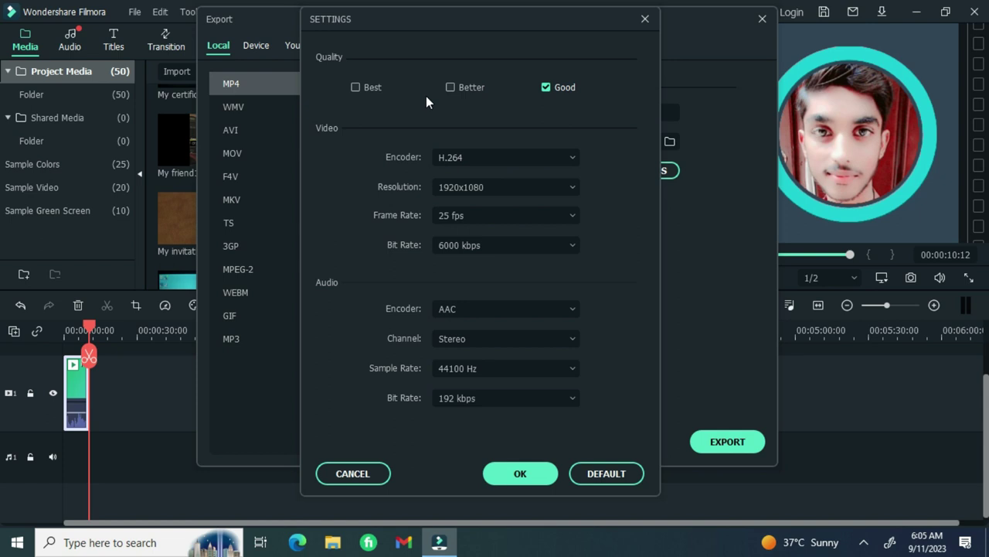
left_click(355, 85)
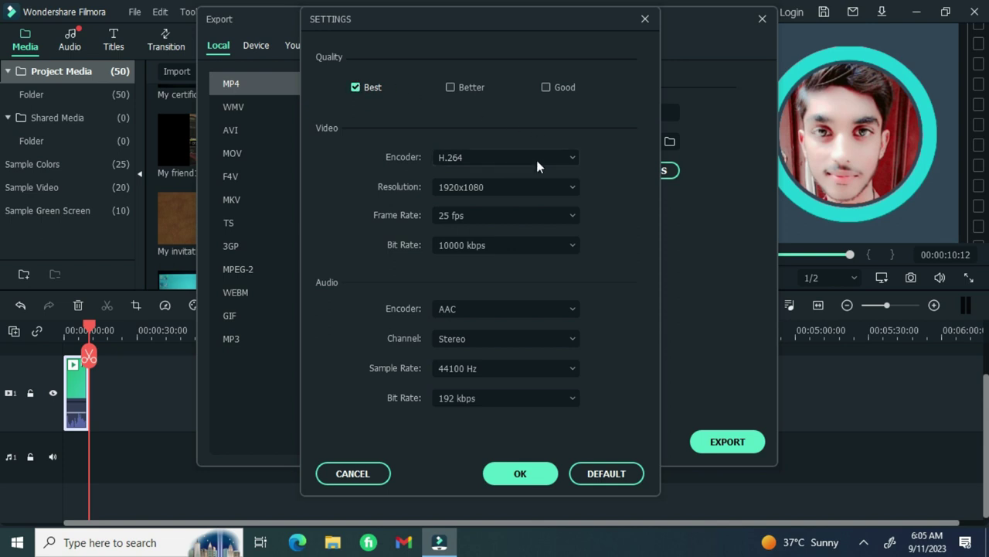
Set the video bit rate to 15000 kbps and apply the export settings
left_click(573, 246)
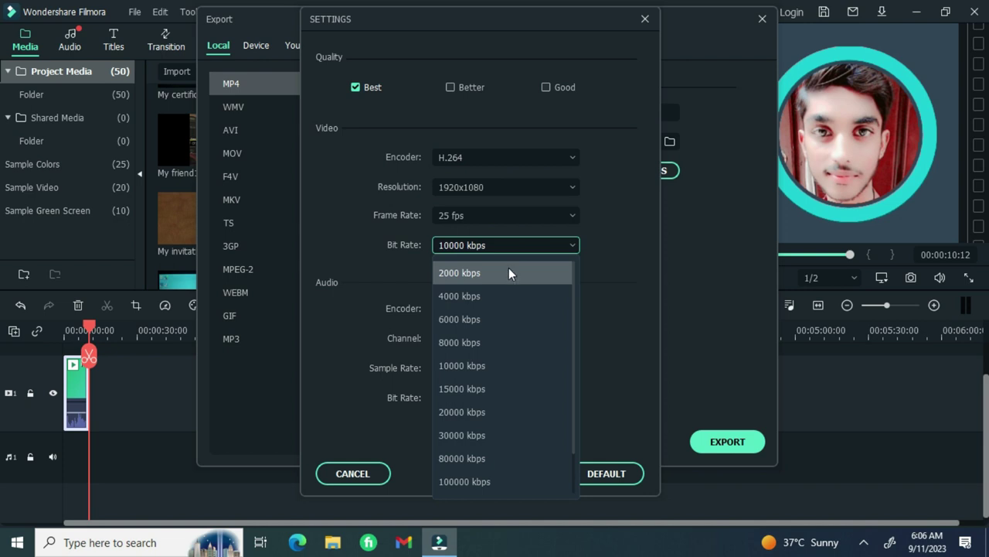
left_click(490, 389)
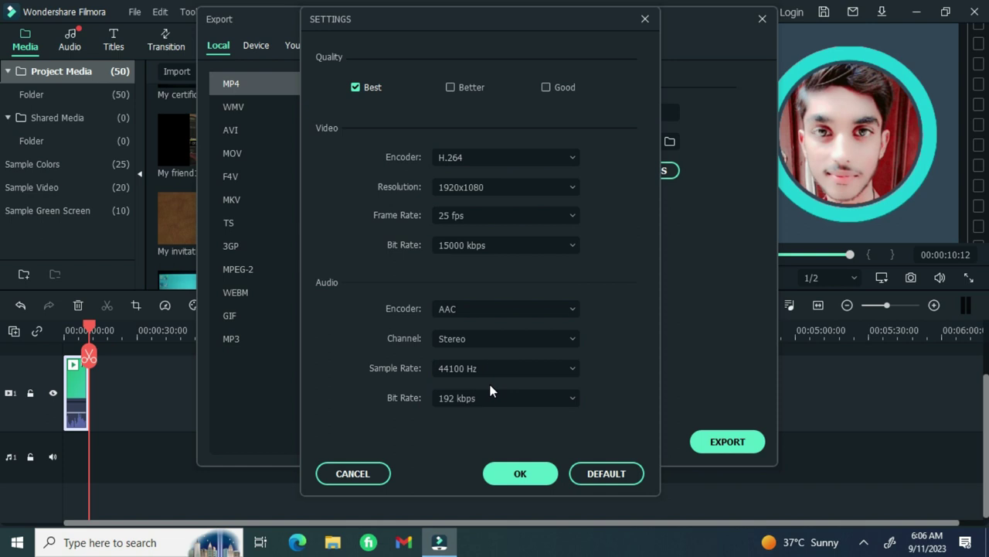
left_click(521, 474)
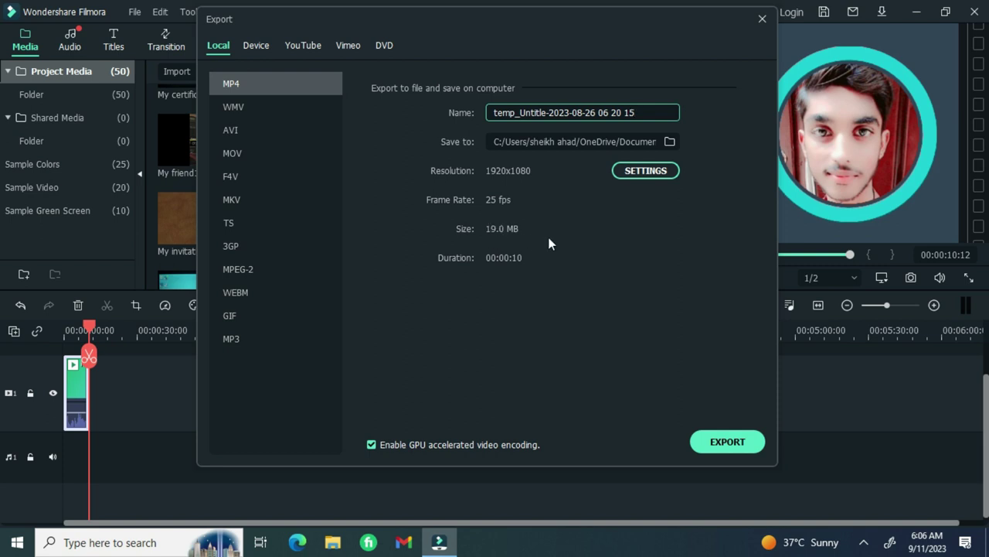
Clear the output file name of the MP4 export
left_click(647, 108)
key("BackSpace")
key("BackSpace")
key("BackSpace")
key("BackSpace")
key("BackSpace")
key("BackSpace")
key("BackSpace")
key("BackSpace")
key("BackSpace")
key("BackSpace")
key("BackSpace")
key("BackSpace")
key("BackSpace")
key("BackSpace")
key("BackSpace")
key("BackSpace")
key("BackSpace")
key("BackSpace")
key("BackSpace")
key("BackSpace")
key("BackSpace")
key("BackSpace")
key("BackSpace")
key("BackSpace")
key("BackSpace")
key("BackSpace")
key("BackSpace")
key("BackSpace")
key("BackSpace")
key("BackSpace")
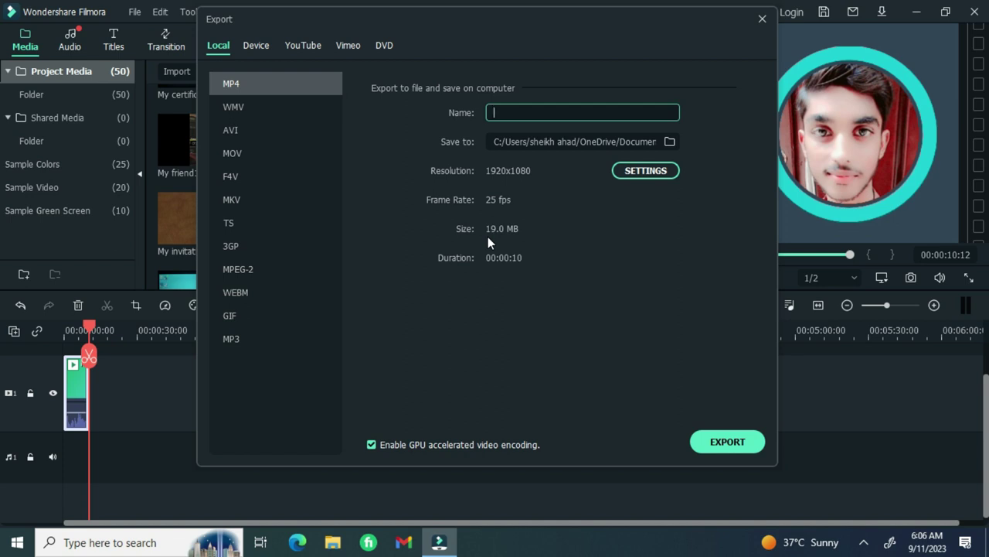
Set the video bit rate to 10000 kbps in the export settings and apply it
left_click(643, 170)
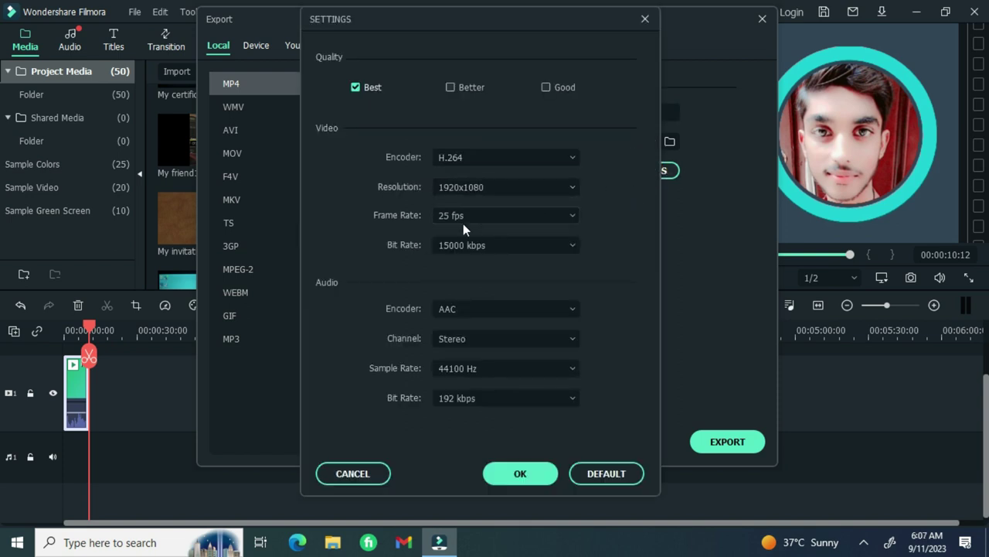
left_click(577, 245)
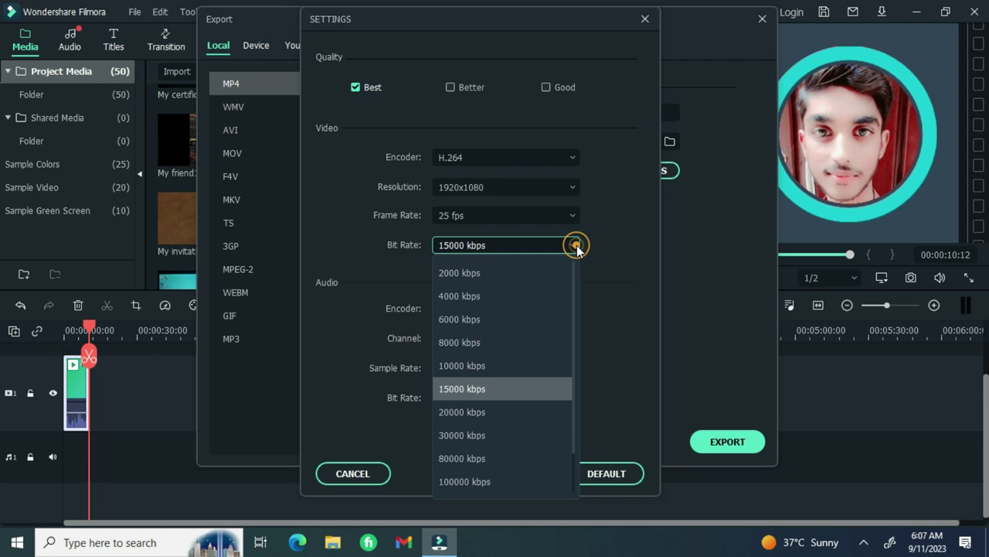
left_click(492, 363)
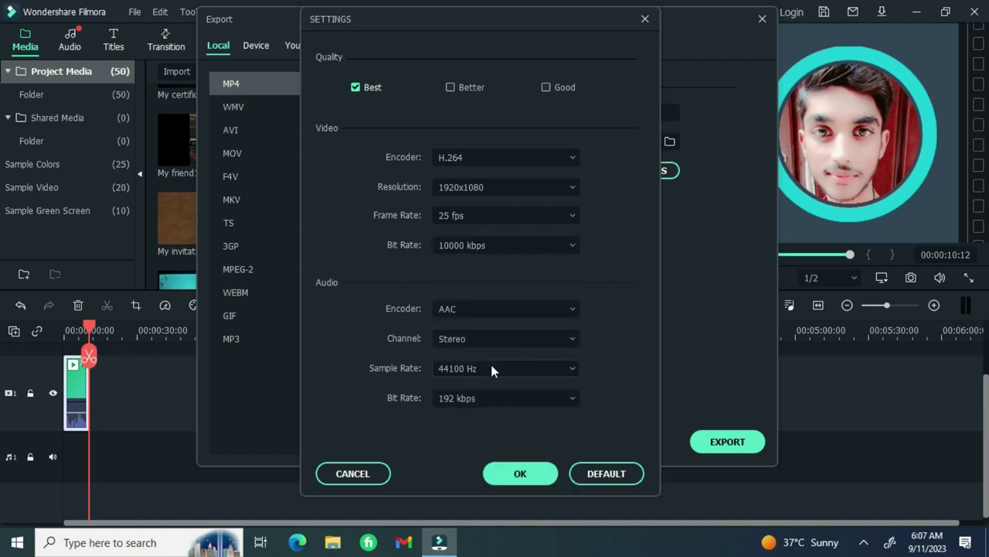
left_click(520, 474)
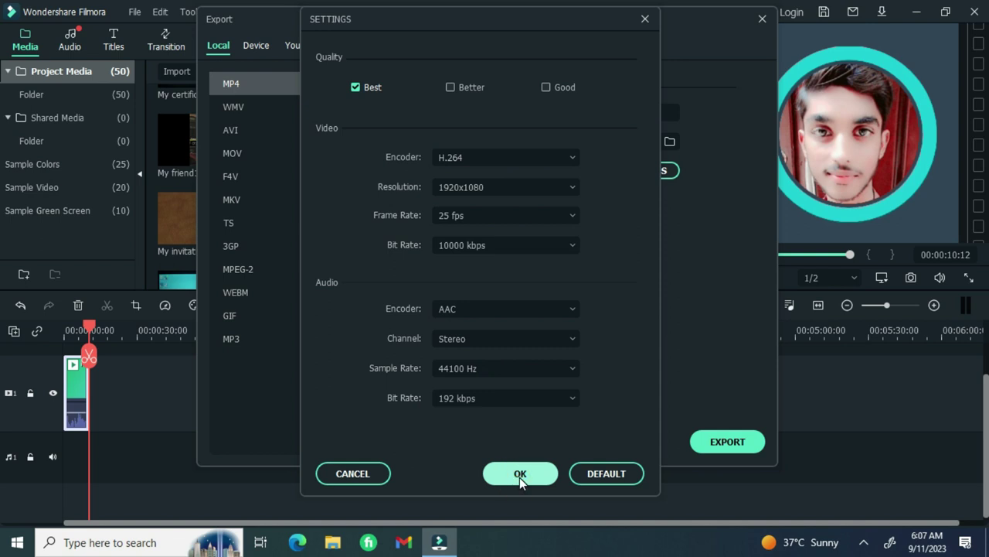